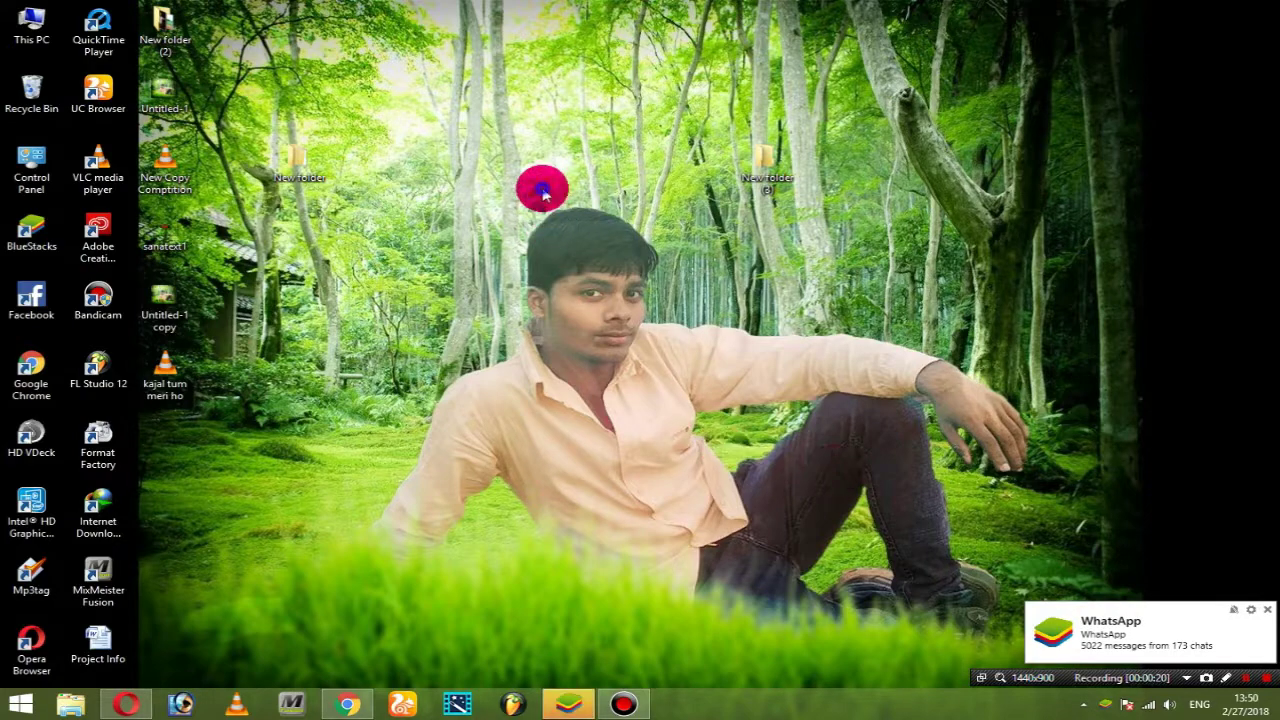
{"action": "left_click", "coordinate": [563, 234]}
{"action": "right_click", "coordinate": [518, 90]}
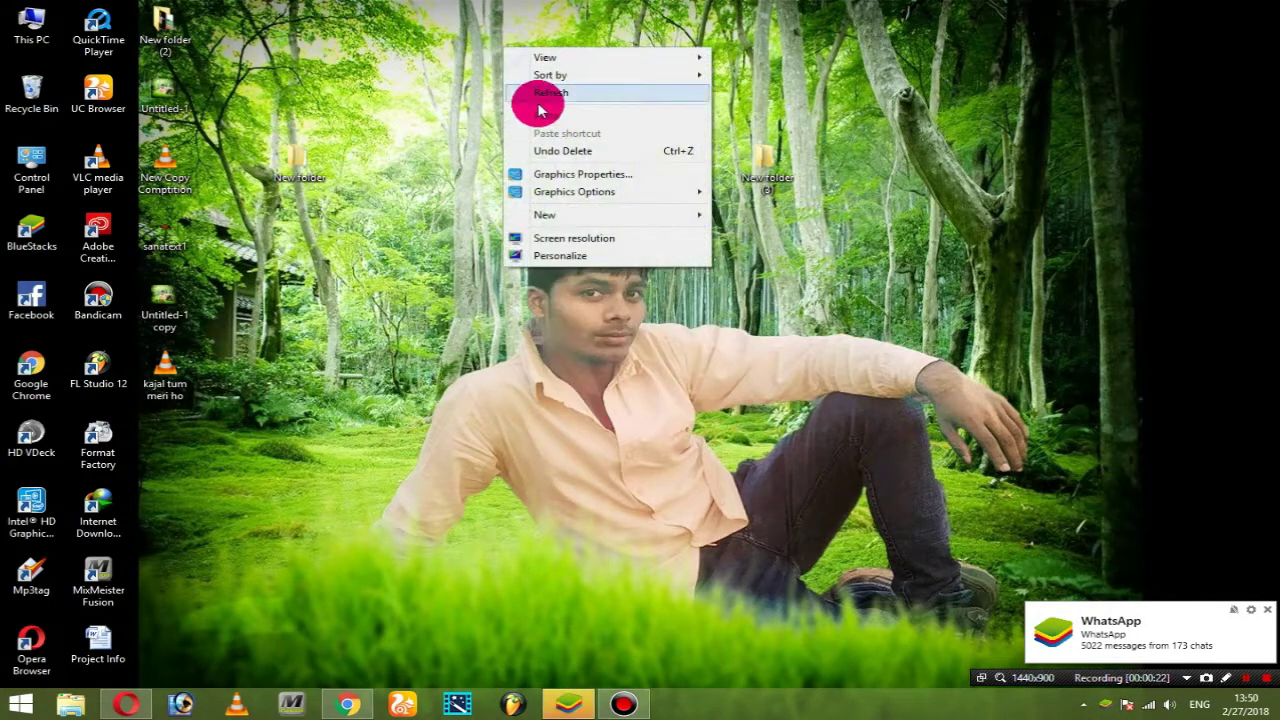
{"action": "left_click", "coordinate": [543, 100]}
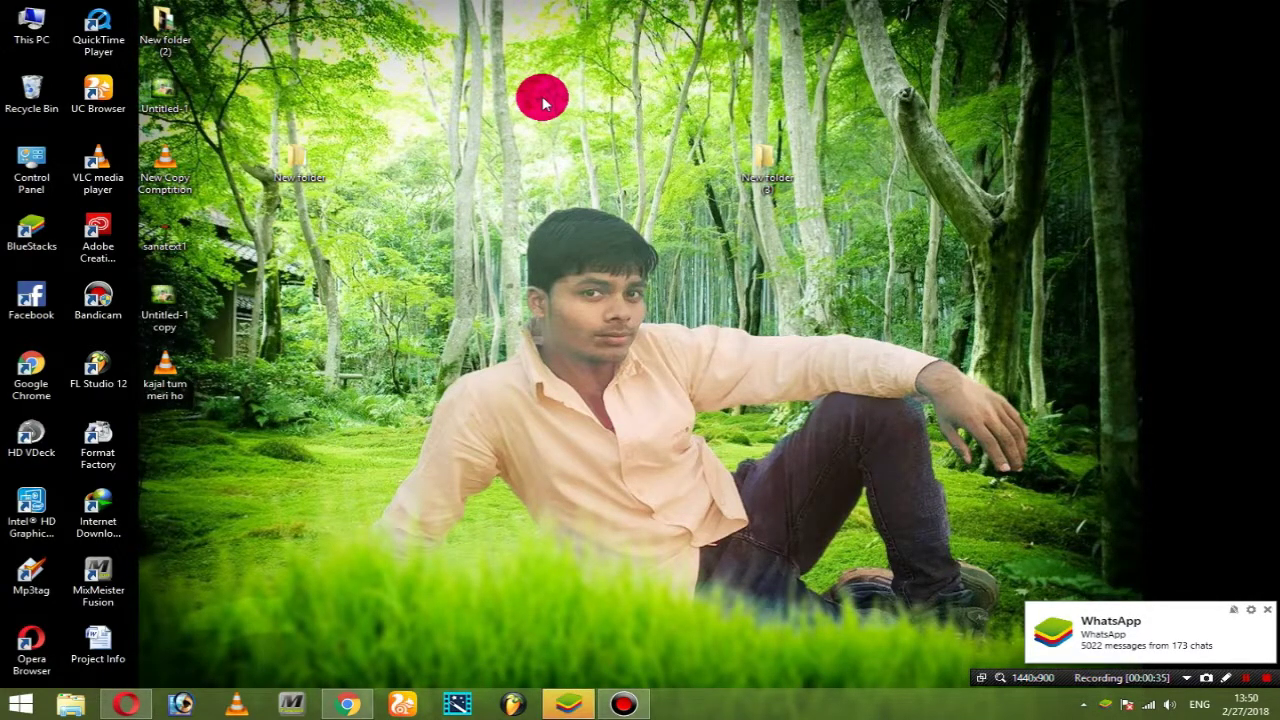
{"action": "right_click", "coordinate": [534, 50]}
{"action": "left_click", "coordinate": [533, 63]}
{"action": "right_click", "coordinate": [530, 58]}
{"action": "left_click", "coordinate": [560, 108]}
{"action": "right_click", "coordinate": [540, 62]}
{"action": "left_click", "coordinate": [568, 110]}
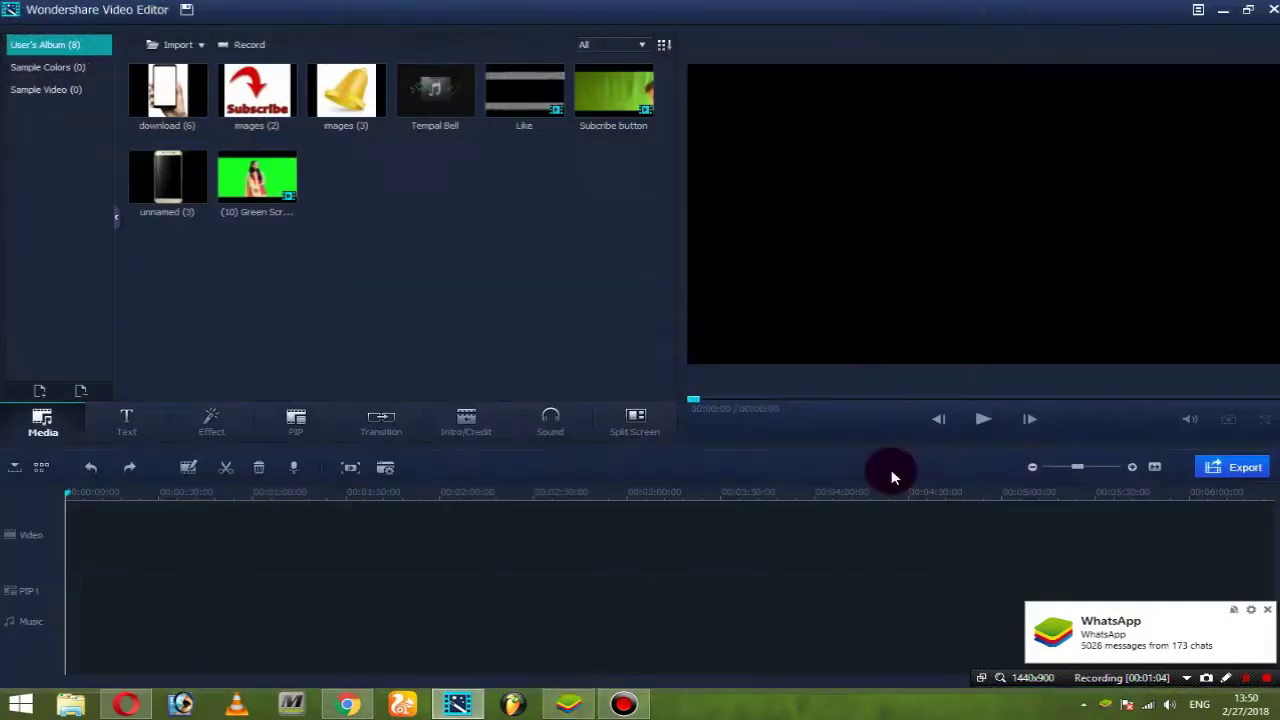
{"action": "right_click", "coordinate": [520, 243]}
{"action": "left_click", "coordinate": [447, 245]}
{"action": "right_click", "coordinate": [550, 259]}
{"action": "left_click", "coordinate": [474, 240]}
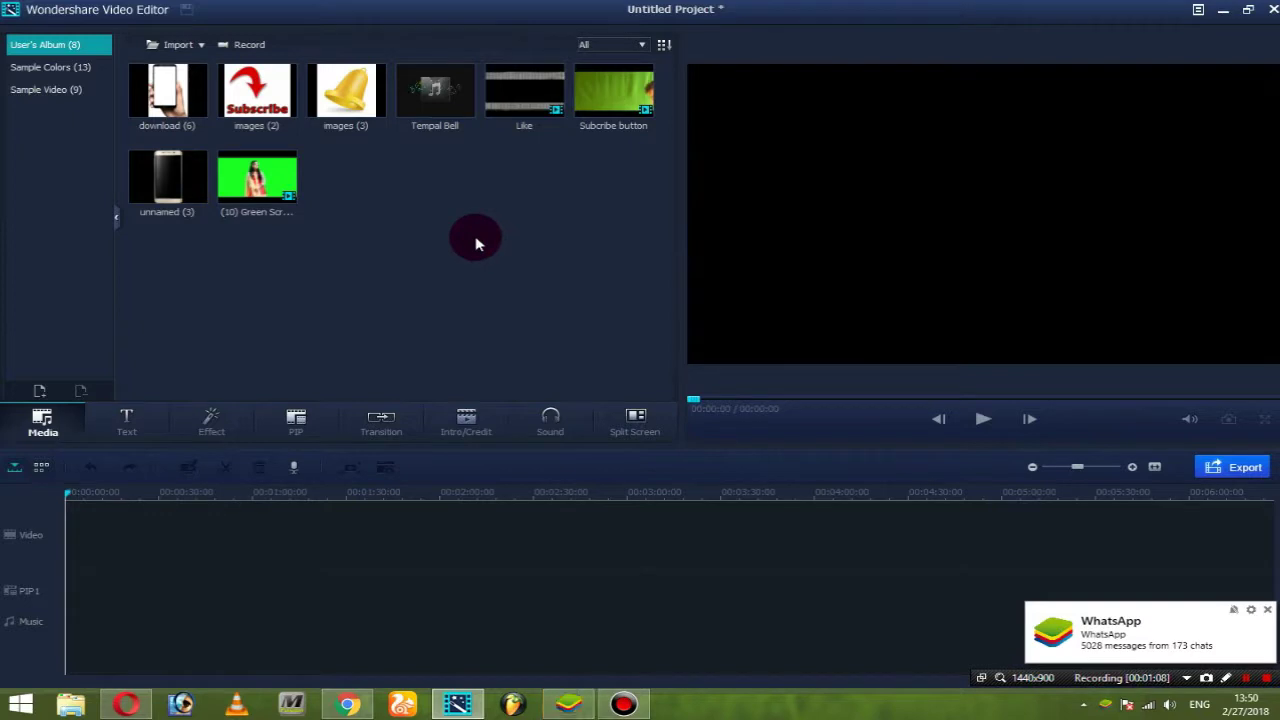
- Place the Orange sample color on the video track, stretch it to 00:03:20 and return the playhead to the start
{"action": "left_click", "coordinate": [42, 68]}
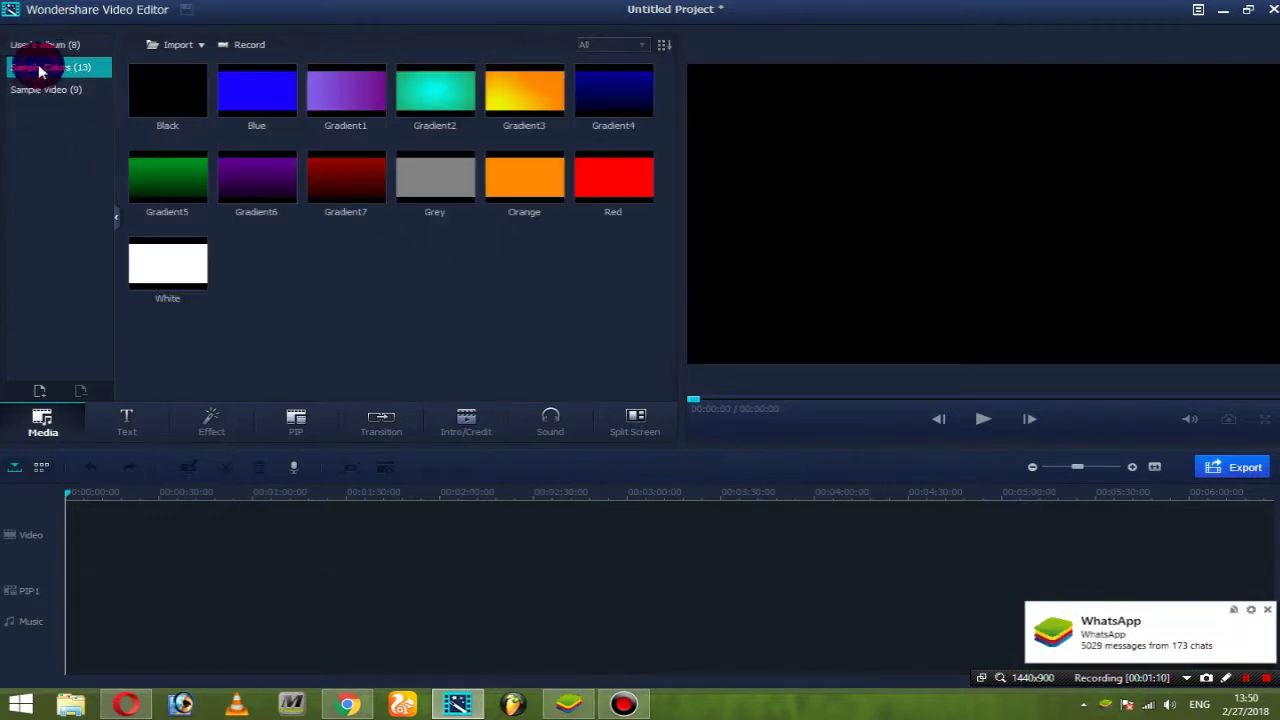
{"action": "left_click", "coordinate": [626, 198]}
{"action": "left_click_drag", "start_coordinate": [515, 178], "coordinate": [687, 545]}
{"action": "left_click", "coordinate": [680, 492]}
{"action": "left_click", "coordinate": [68, 493]}
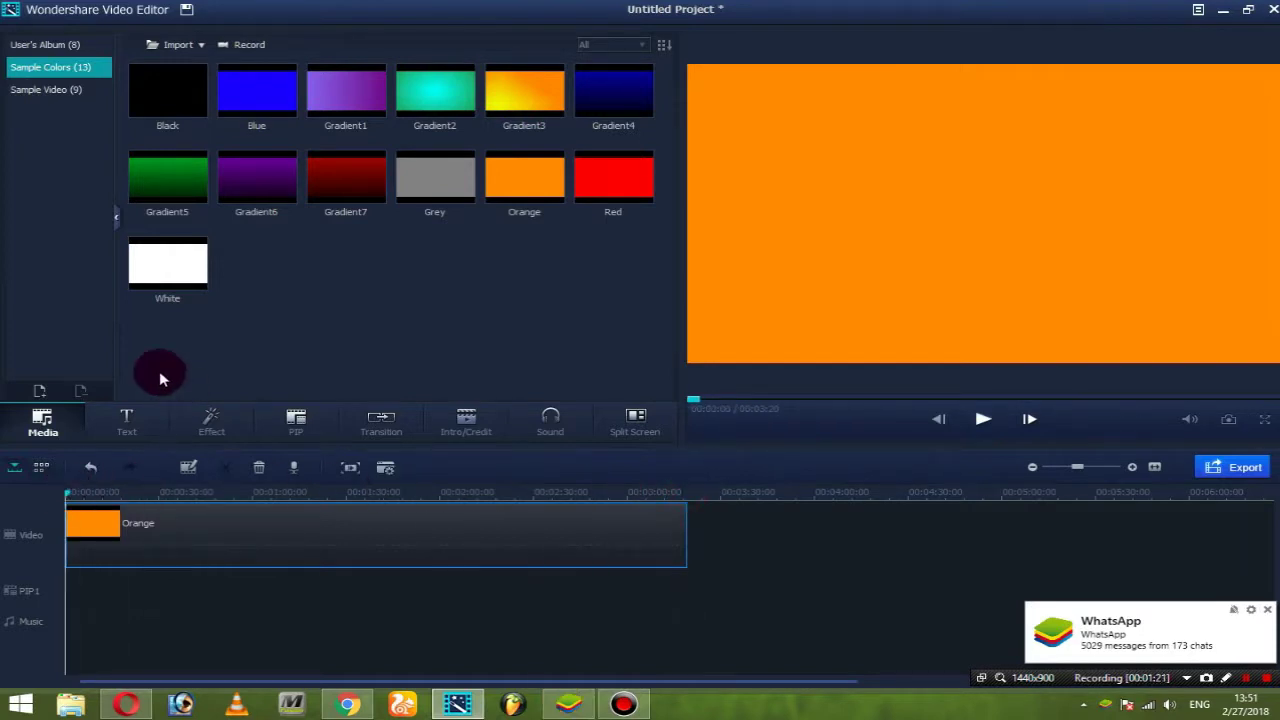
- Place the phone image "unnamed (3)" from the User's Album at the start of the PIP1 track
{"action": "left_click", "coordinate": [49, 41]}
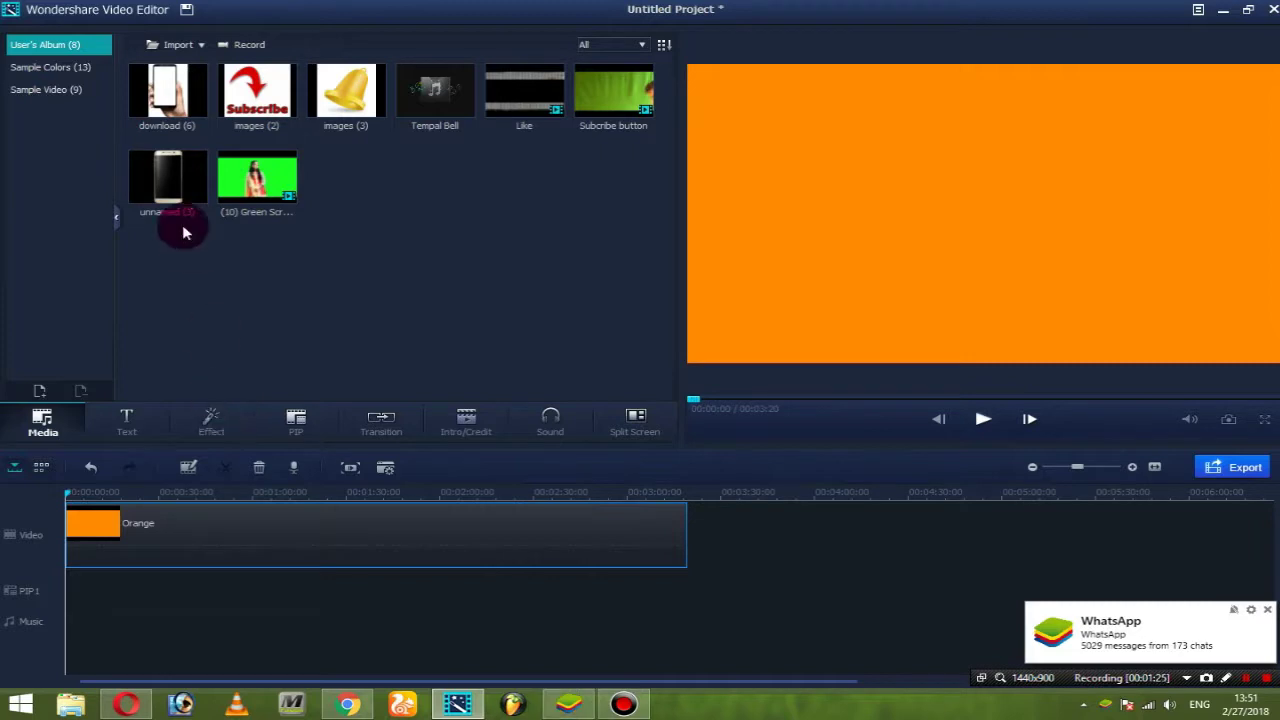
{"action": "left_click_drag", "start_coordinate": [160, 197], "coordinate": [72, 590]}
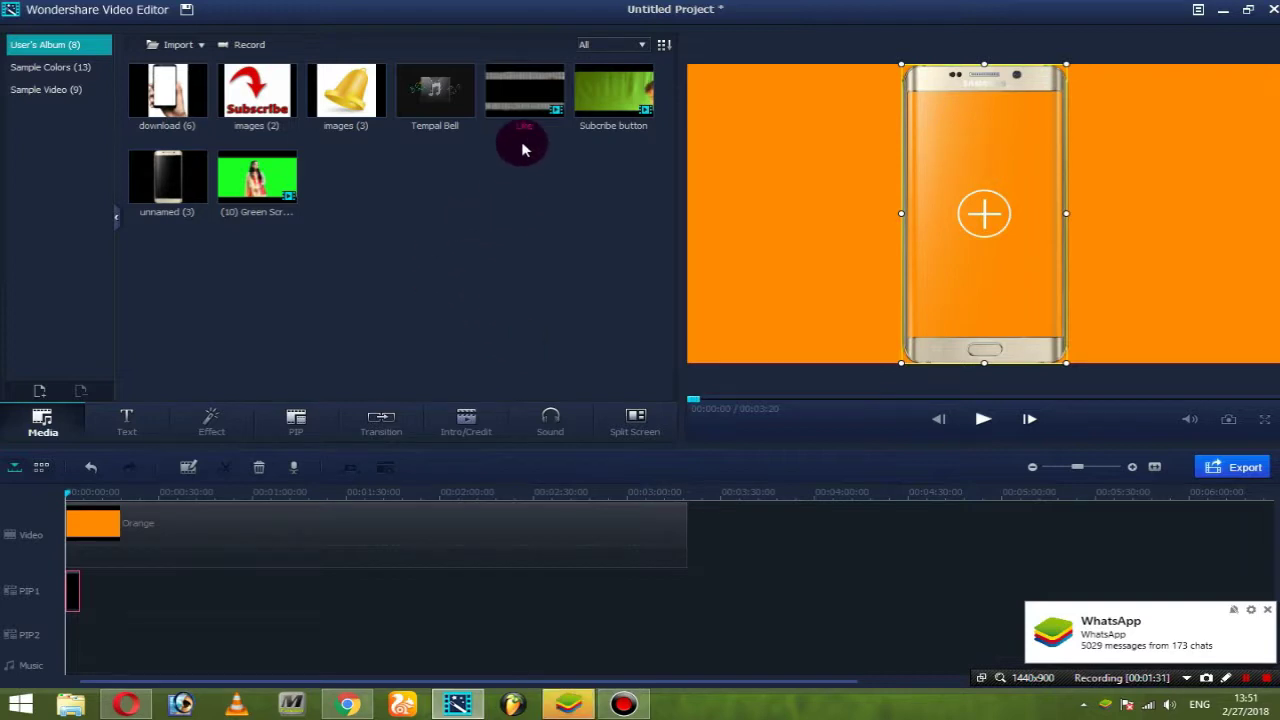
- Replace the phone image on the PIP1 track with the Like clip, starting at the beginning of the timeline
{"action": "left_click", "coordinate": [512, 97]}
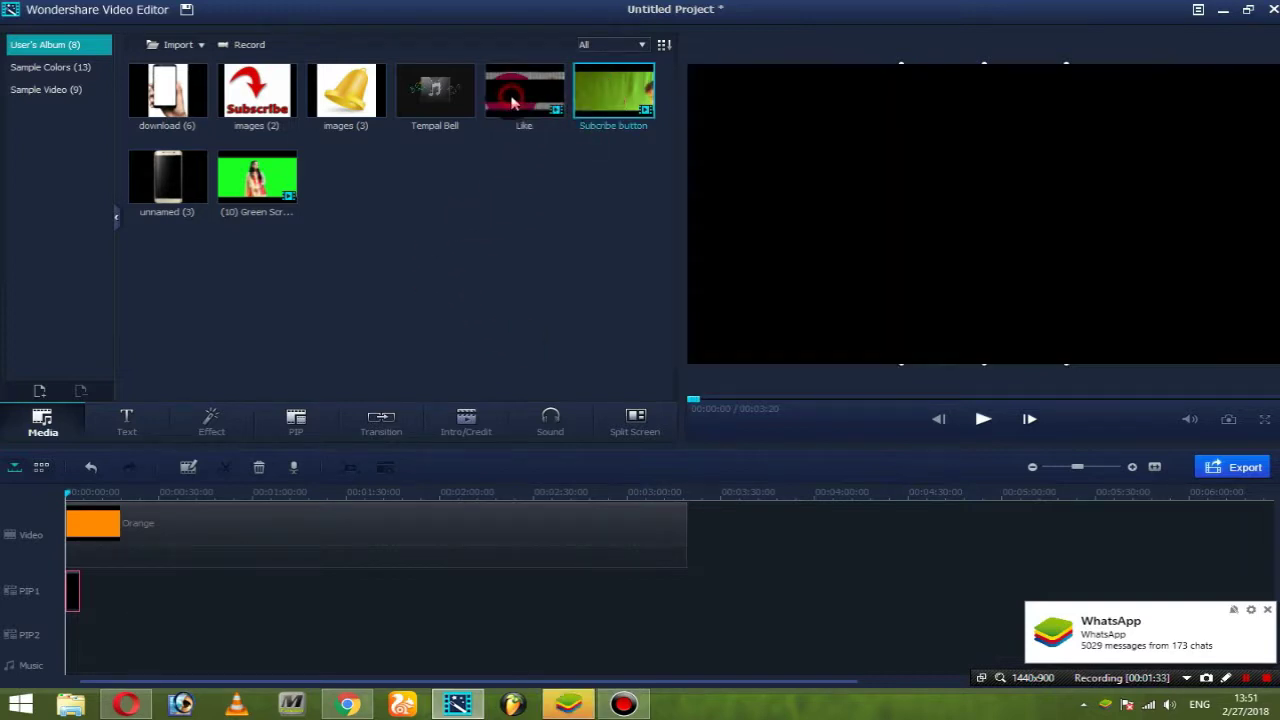
{"action": "left_click_drag", "start_coordinate": [515, 88], "coordinate": [100, 600]}
{"action": "right_click", "coordinate": [80, 591]}
{"action": "left_click", "coordinate": [108, 586]}
{"action": "double_click", "coordinate": [118, 592]}
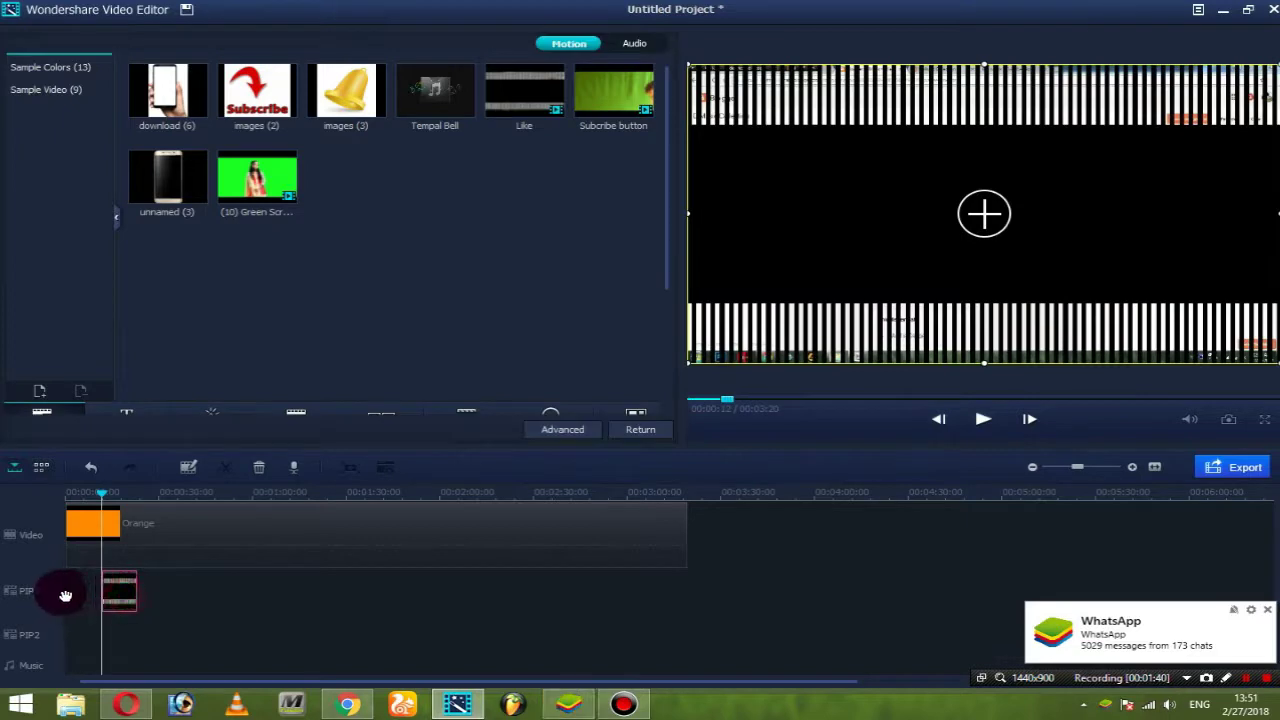
{"action": "left_click_drag", "start_coordinate": [124, 594], "coordinate": [82, 592]}
{"action": "left_click", "coordinate": [640, 432]}
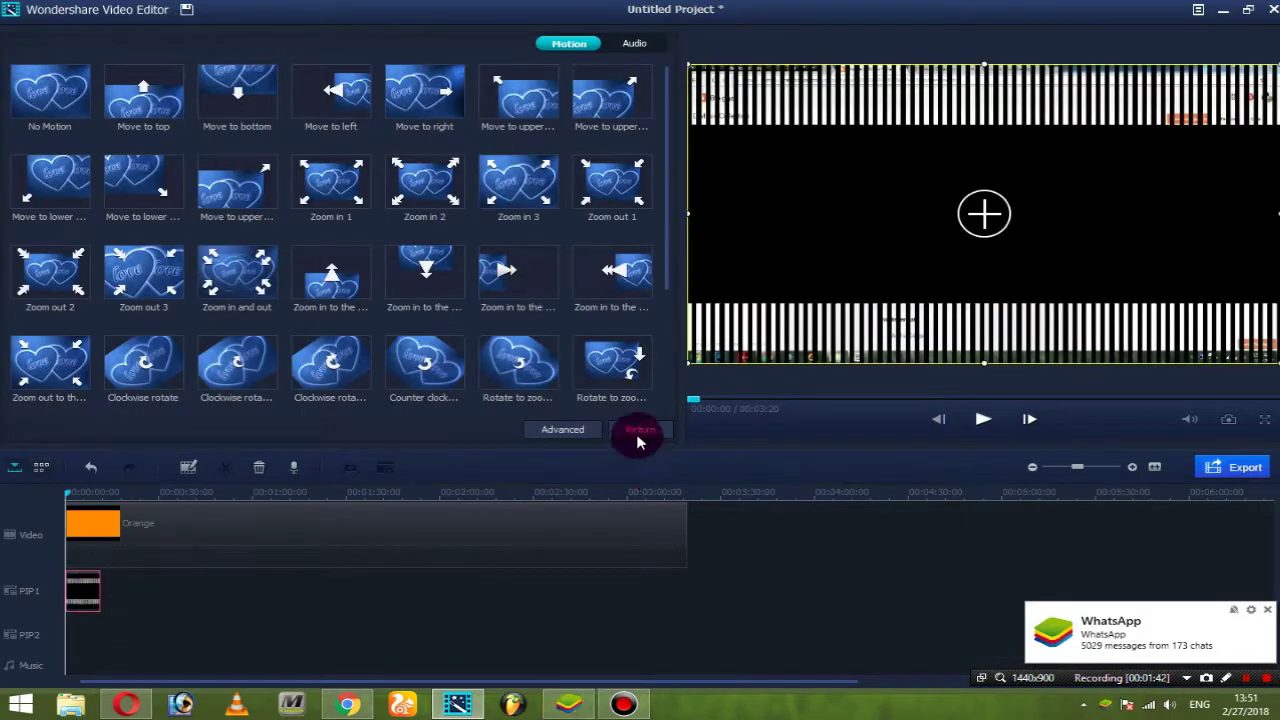
- Add the "unnamed (3)" phone image to the start of the PIP2 track and shrink the Like clip over the phone
{"action": "left_click", "coordinate": [165, 180]}
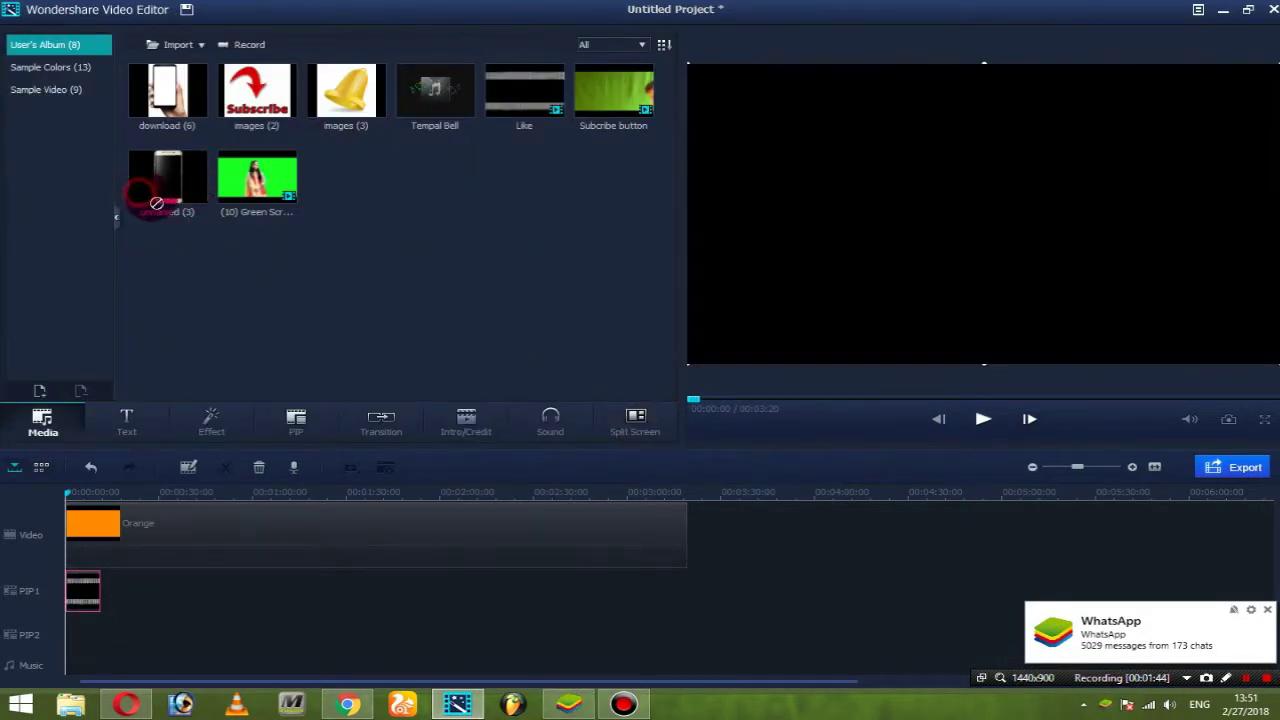
{"action": "left_click_drag", "start_coordinate": [193, 587], "coordinate": [86, 622]}
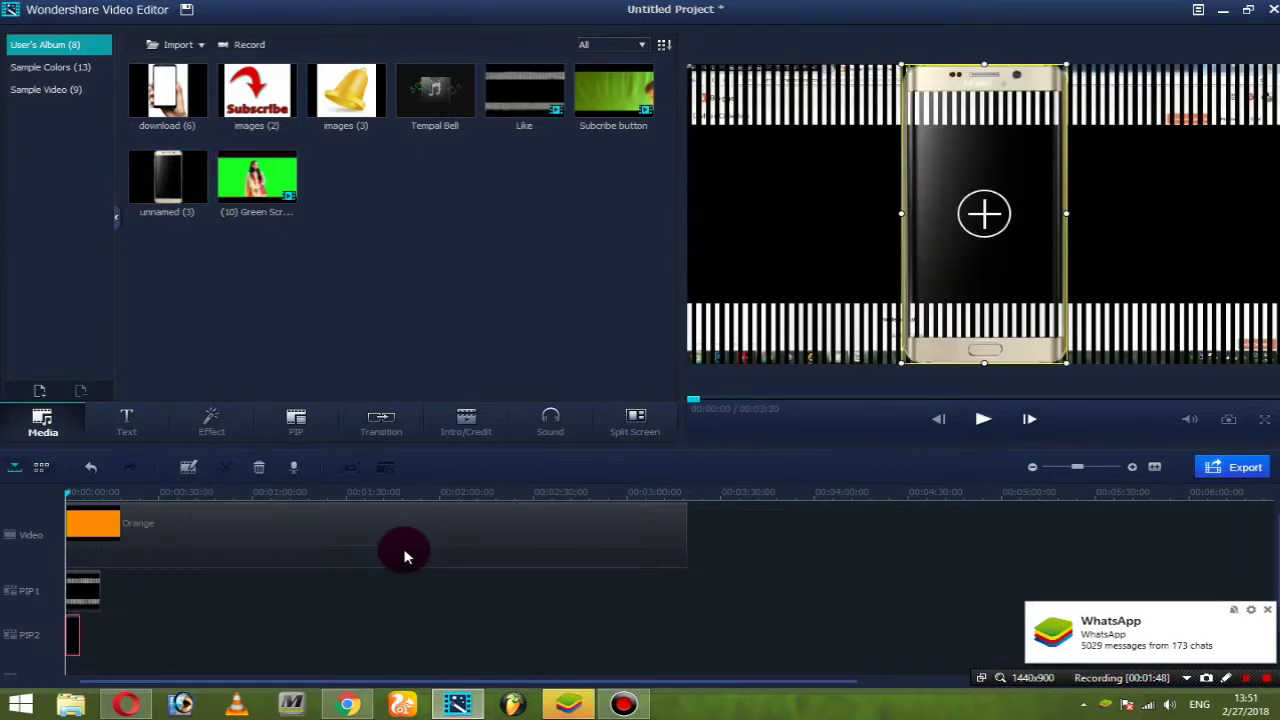
{"action": "left_click", "coordinate": [84, 598]}
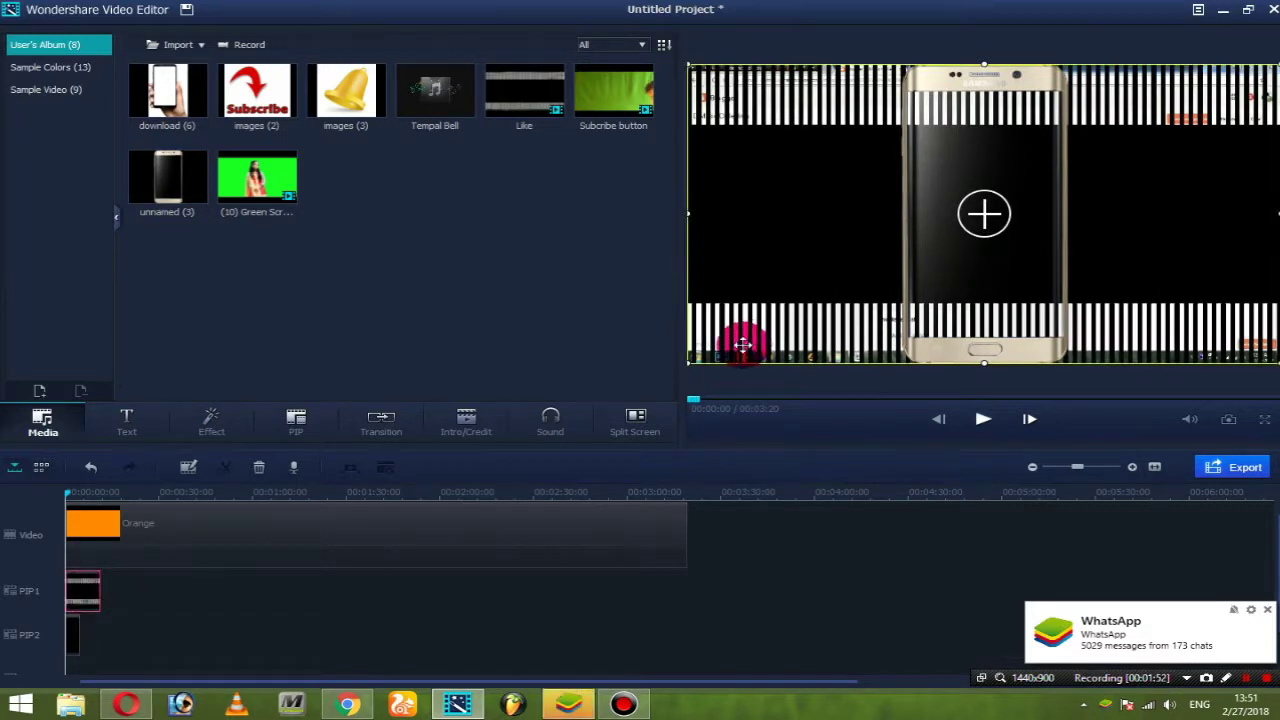
{"action": "left_click_drag", "start_coordinate": [688, 363], "coordinate": [1189, 245]}
{"action": "left_click_drag", "start_coordinate": [1189, 189], "coordinate": [1086, 266]}
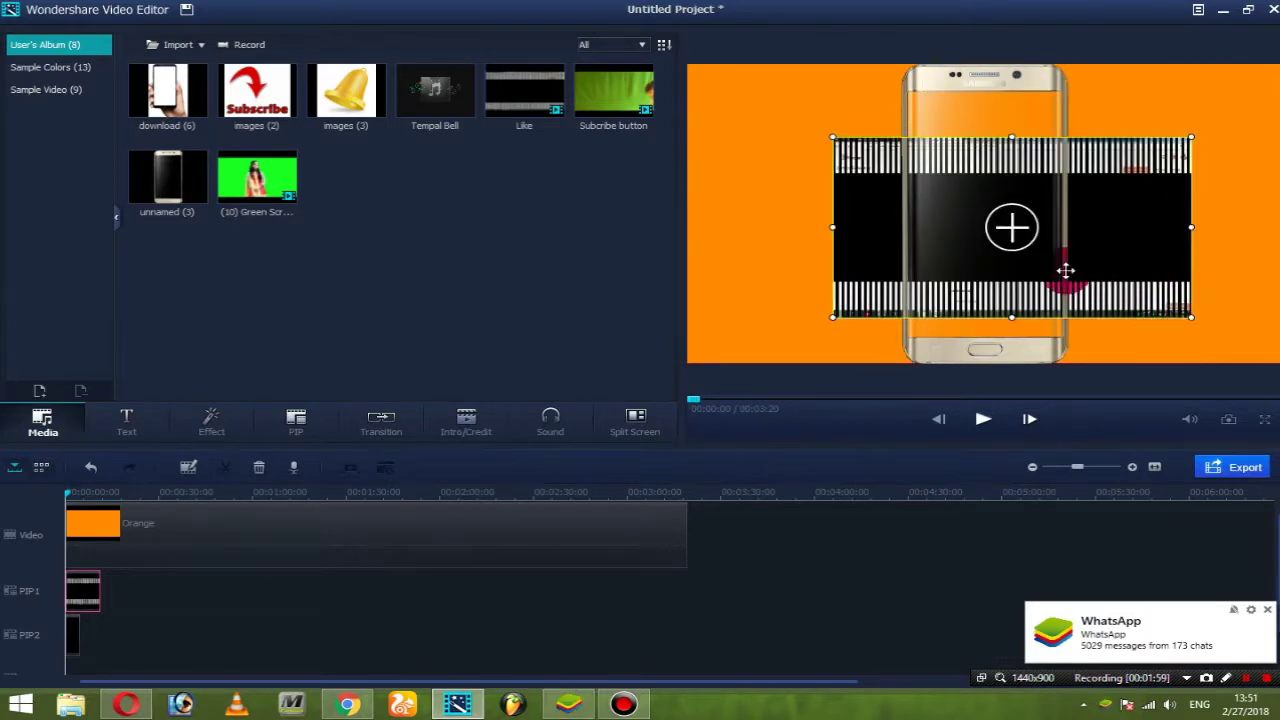
{"action": "double_click", "coordinate": [88, 588]}
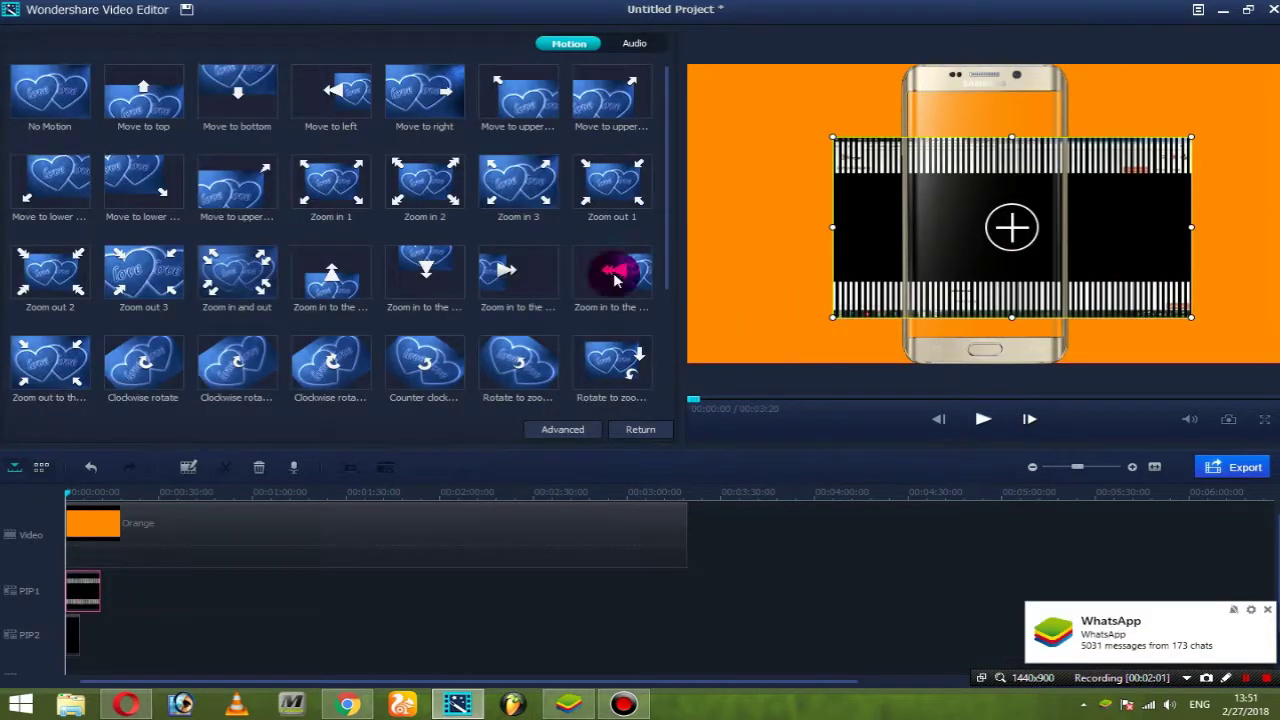
{"action": "left_click", "coordinate": [634, 429]}
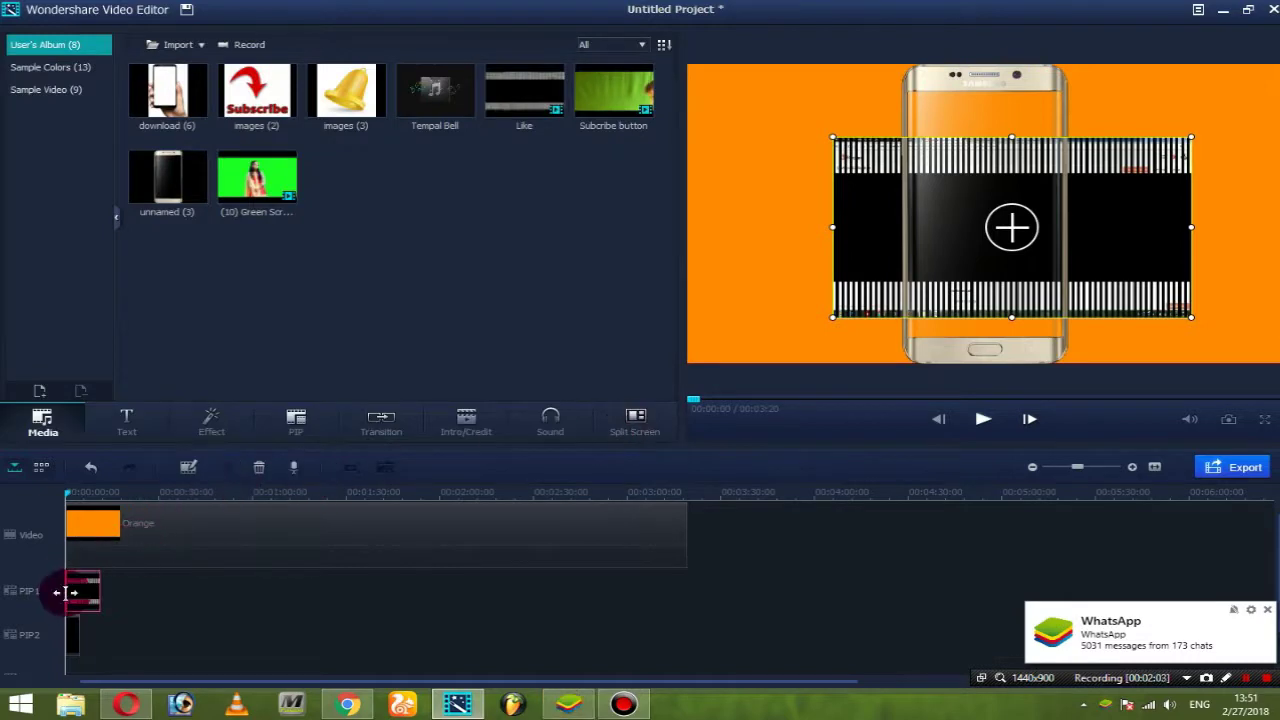
{"action": "double_click", "coordinate": [88, 596]}
{"action": "left_click", "coordinate": [566, 429]}
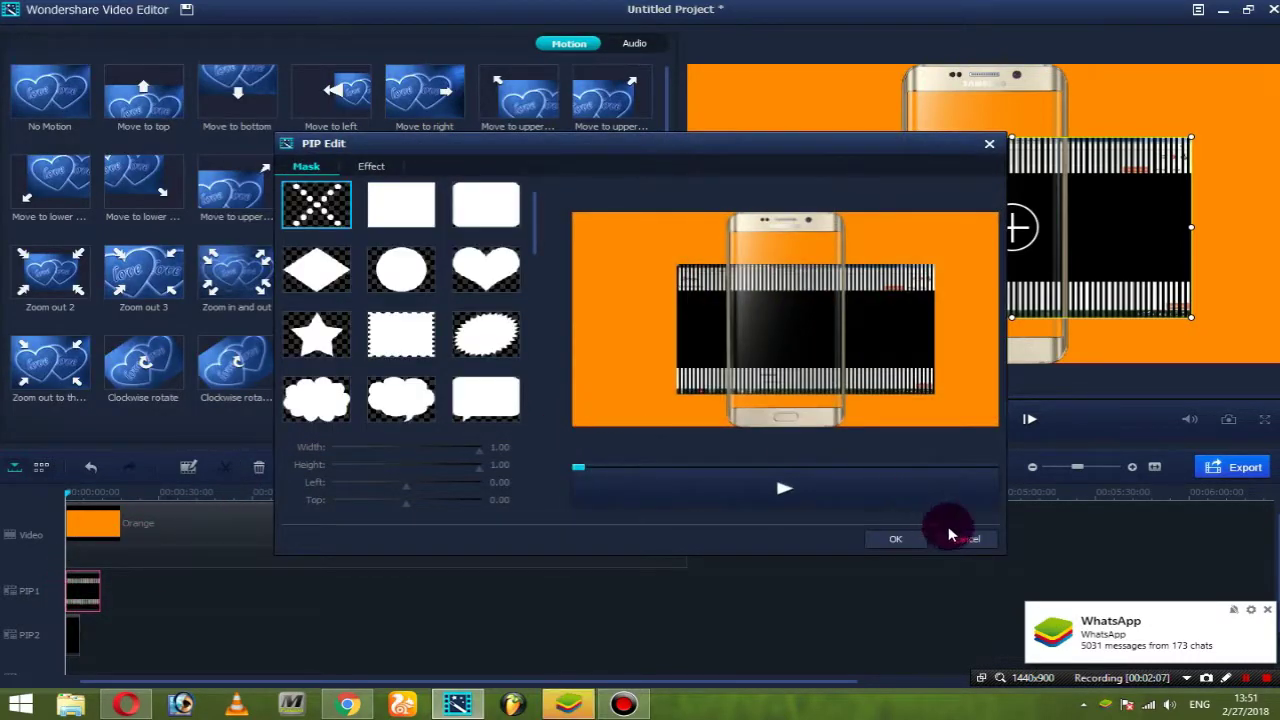
{"action": "left_click", "coordinate": [952, 540]}
{"action": "left_click", "coordinate": [636, 46]}
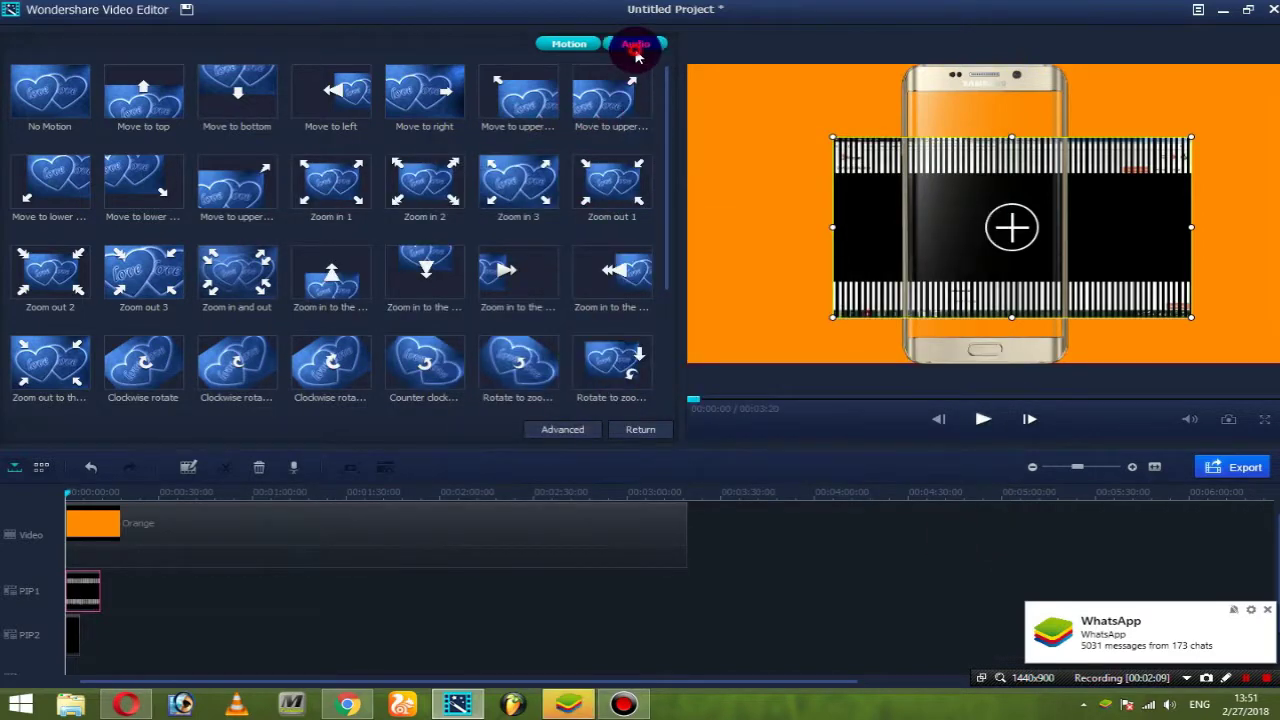
{"action": "left_click", "coordinate": [632, 431]}
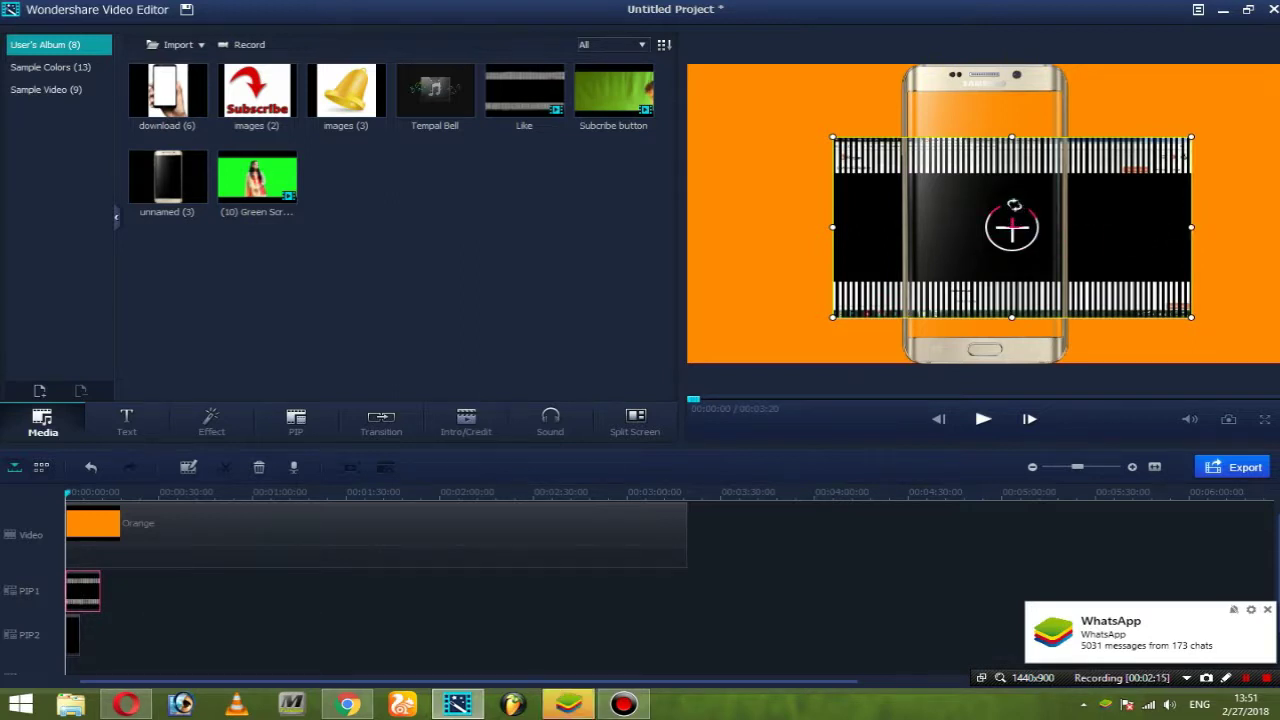
- Rotate the Like clip 90 degrees to portrait and resize it to fill the phone's screen area
{"action": "left_click_drag", "start_coordinate": [1016, 199], "coordinate": [1086, 246]}
{"action": "left_click_drag", "start_coordinate": [1109, 384], "coordinate": [1074, 378]}
{"action": "left_click", "coordinate": [991, 194]}
{"action": "left_click", "coordinate": [908, 66]}
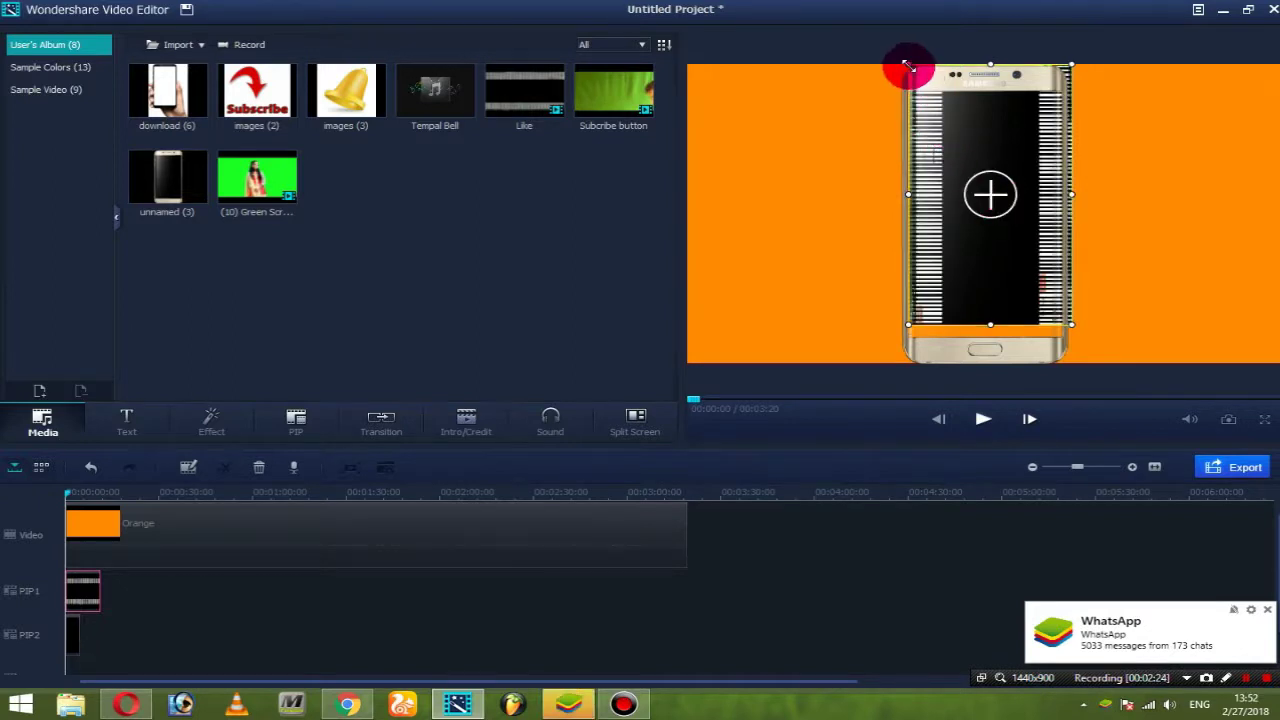
{"action": "left_click_drag", "start_coordinate": [908, 66], "coordinate": [968, 140]}
{"action": "left_click_drag", "start_coordinate": [1066, 336], "coordinate": [1058, 326]}
{"action": "left_click_drag", "start_coordinate": [977, 208], "coordinate": [1062, 213]}
{"action": "left_click_drag", "start_coordinate": [980, 332], "coordinate": [980, 338]}
{"action": "left_click_drag", "start_coordinate": [904, 215], "coordinate": [904, 211]}
- Play the start of the timeline to preview the Like clip inside the phone
{"action": "left_click", "coordinate": [1189, 419]}
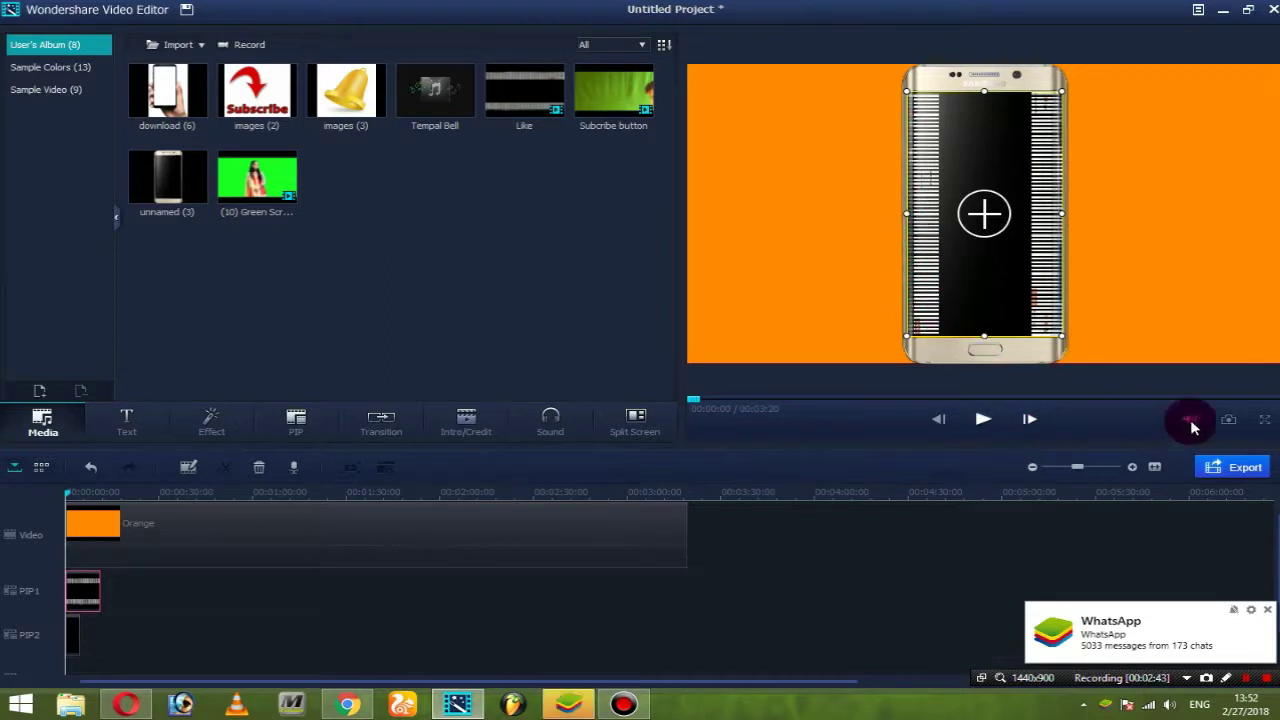
{"action": "left_click", "coordinate": [983, 419]}
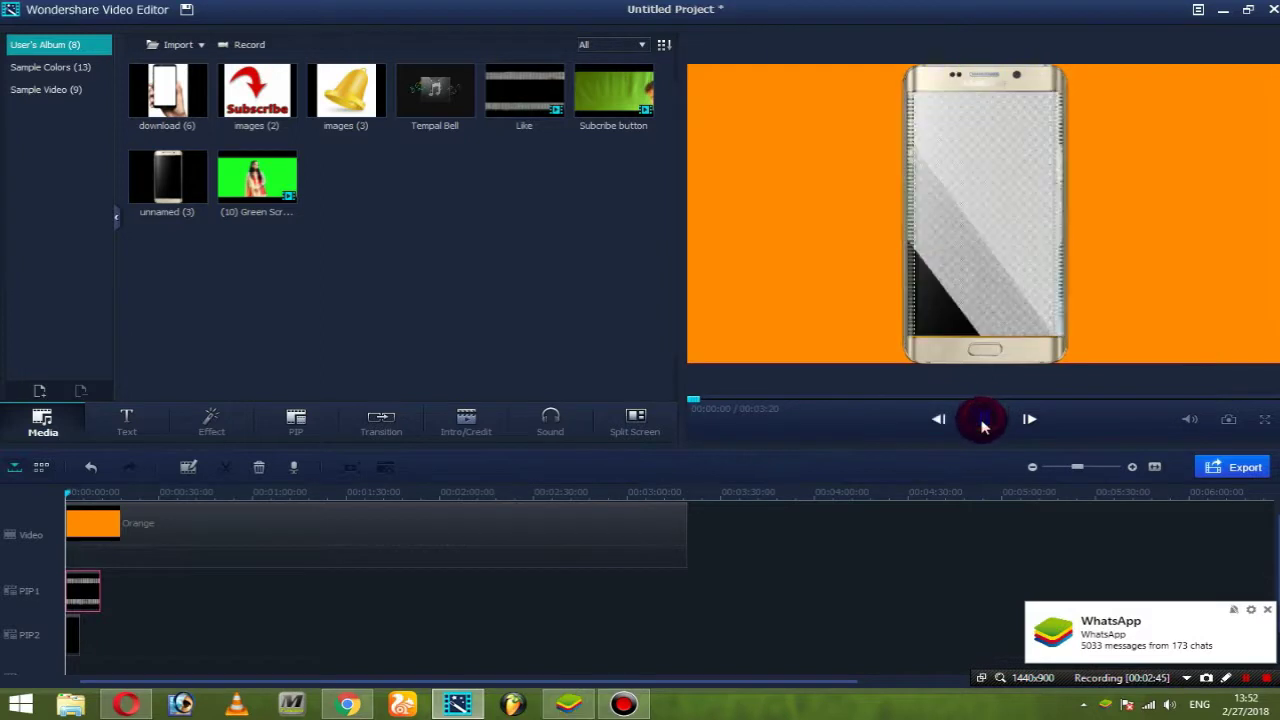
{"action": "left_click", "coordinate": [983, 419]}
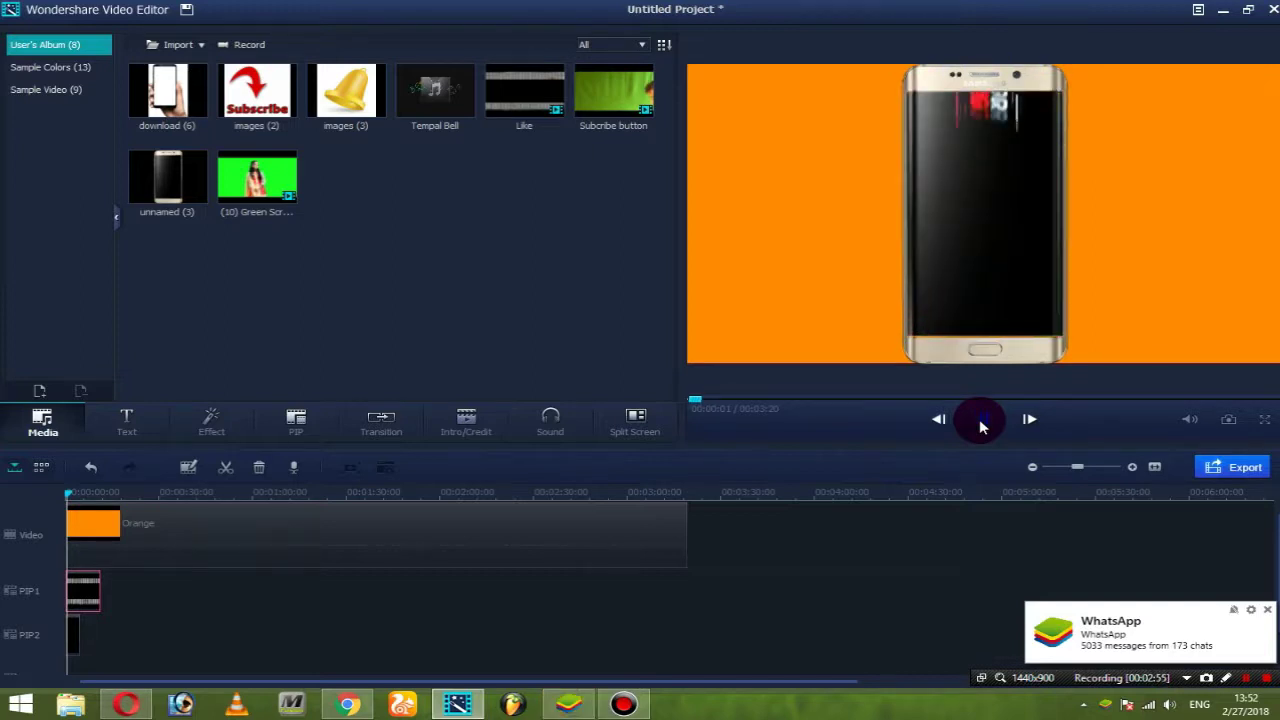
{"action": "left_click", "coordinate": [826, 244]}
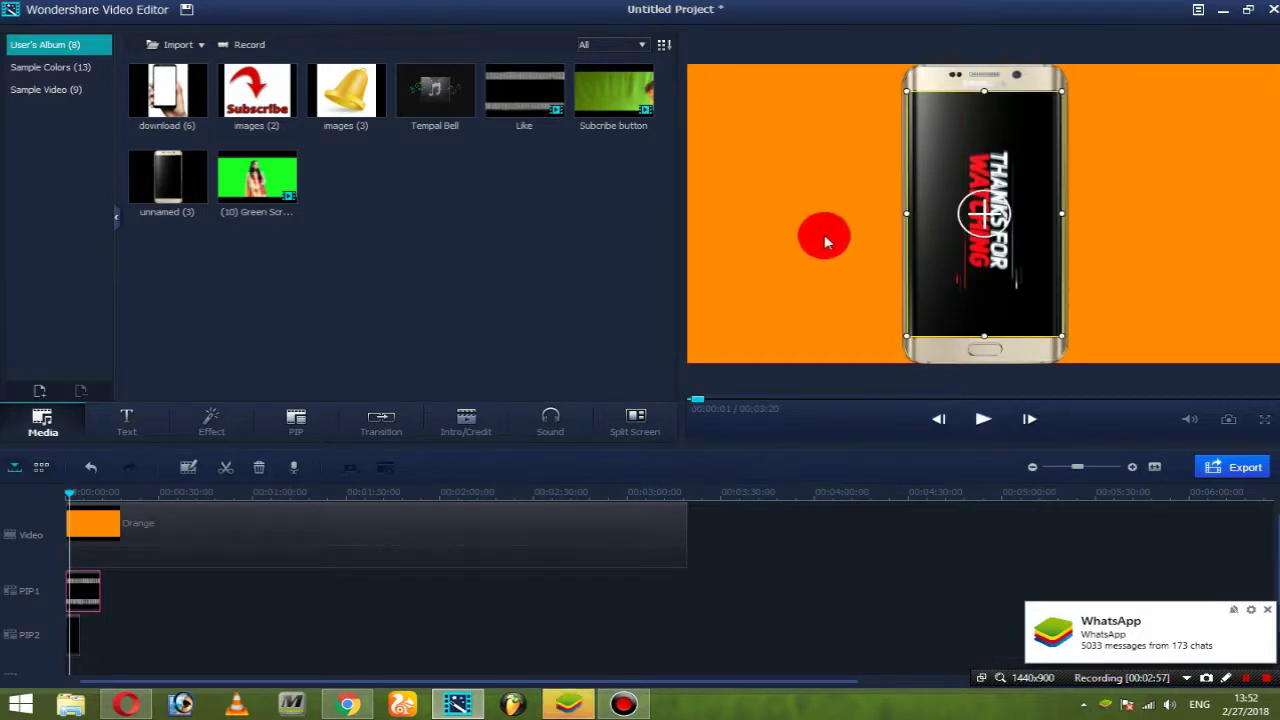
- Add the Subscribe image "images (2)" to the PIP3 track and remove its white background with Chroma Key at a raised intensity level
{"action": "mouse_move", "coordinate": [236, 97]}
{"action": "left_mouse_down"}
{"action": "mouse_move", "coordinate": [307, 113]}
{"action": "mouse_move", "coordinate": [392, 386]}
{"action": "mouse_move", "coordinate": [133, 582]}
{"action": "mouse_move", "coordinate": [77, 660]}
{"action": "left_mouse_up"}
{"action": "right_click", "coordinate": [77, 655]}
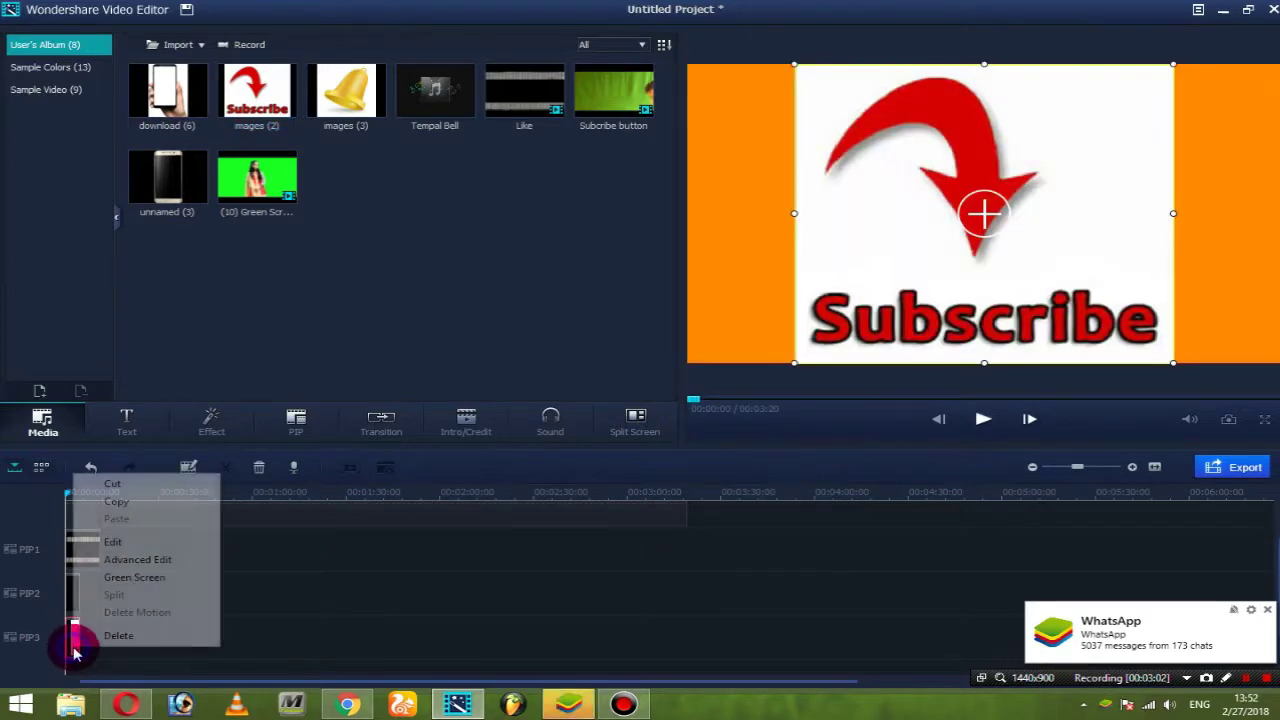
{"action": "left_click", "coordinate": [130, 579]}
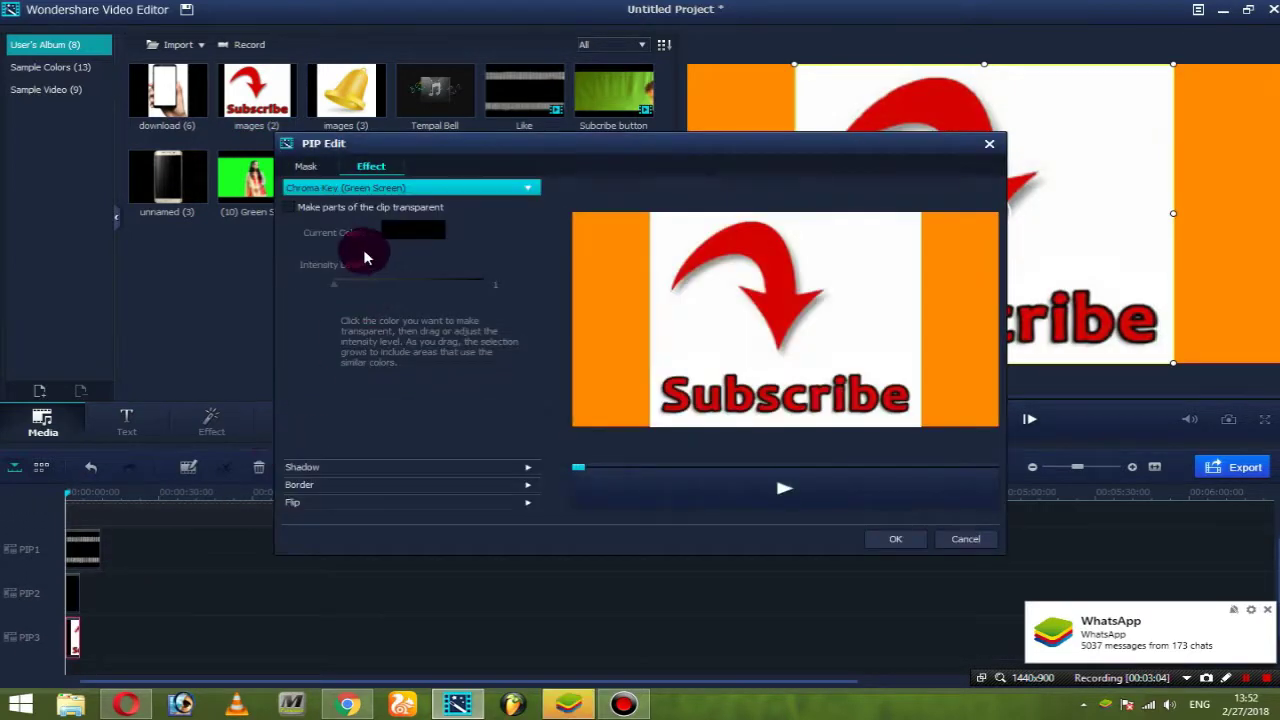
{"action": "left_click_drag", "start_coordinate": [642, 328], "coordinate": [740, 365]}
{"action": "left_click", "coordinate": [325, 203]}
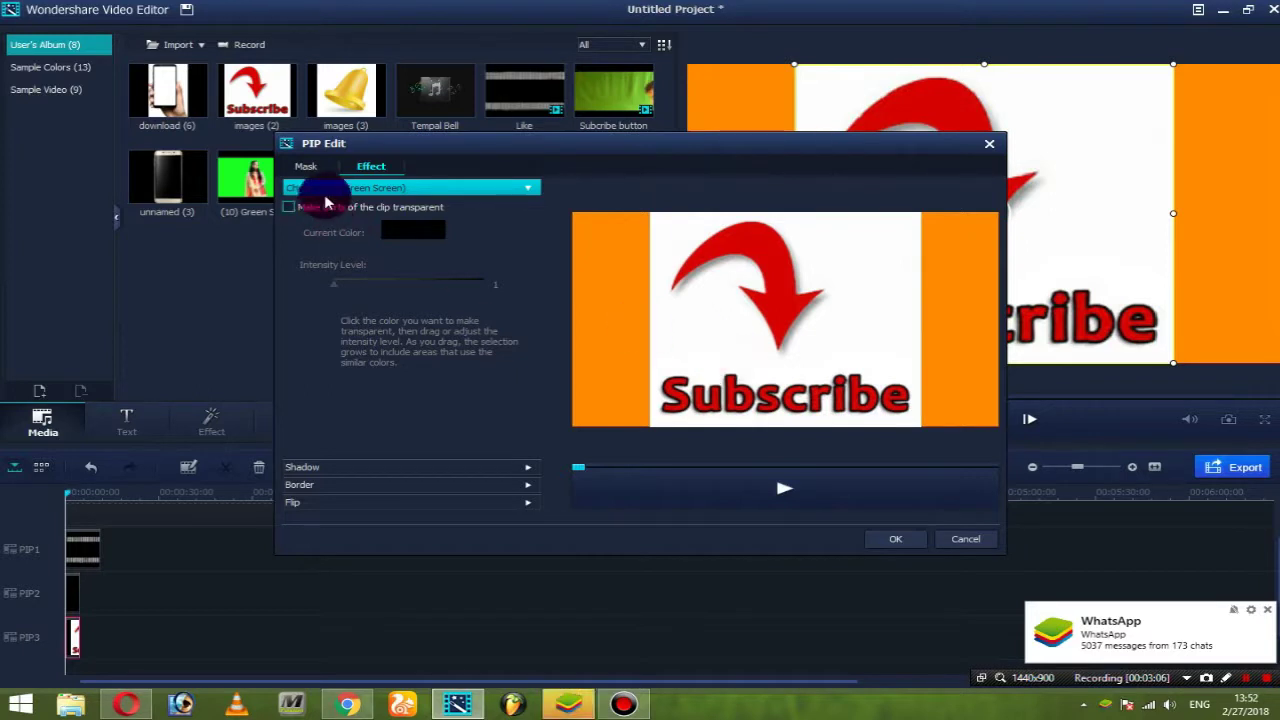
{"action": "left_click", "coordinate": [694, 354]}
{"action": "left_click", "coordinate": [340, 289]}
{"action": "left_click_drag", "start_coordinate": [340, 289], "coordinate": [477, 291]}
{"action": "left_click", "coordinate": [895, 539]}
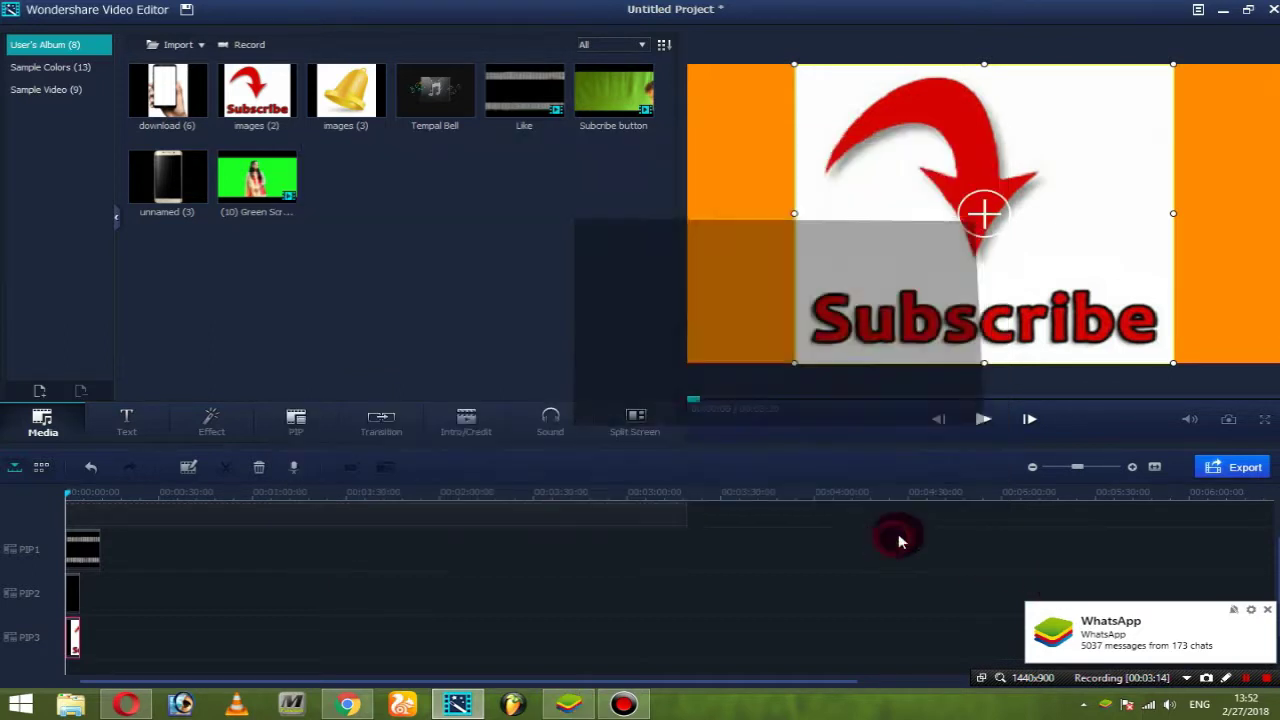
- Shrink the Subscribe image into the lower-left corner of the video frame
{"action": "left_click_drag", "start_coordinate": [1173, 64], "coordinate": [820, 320]}
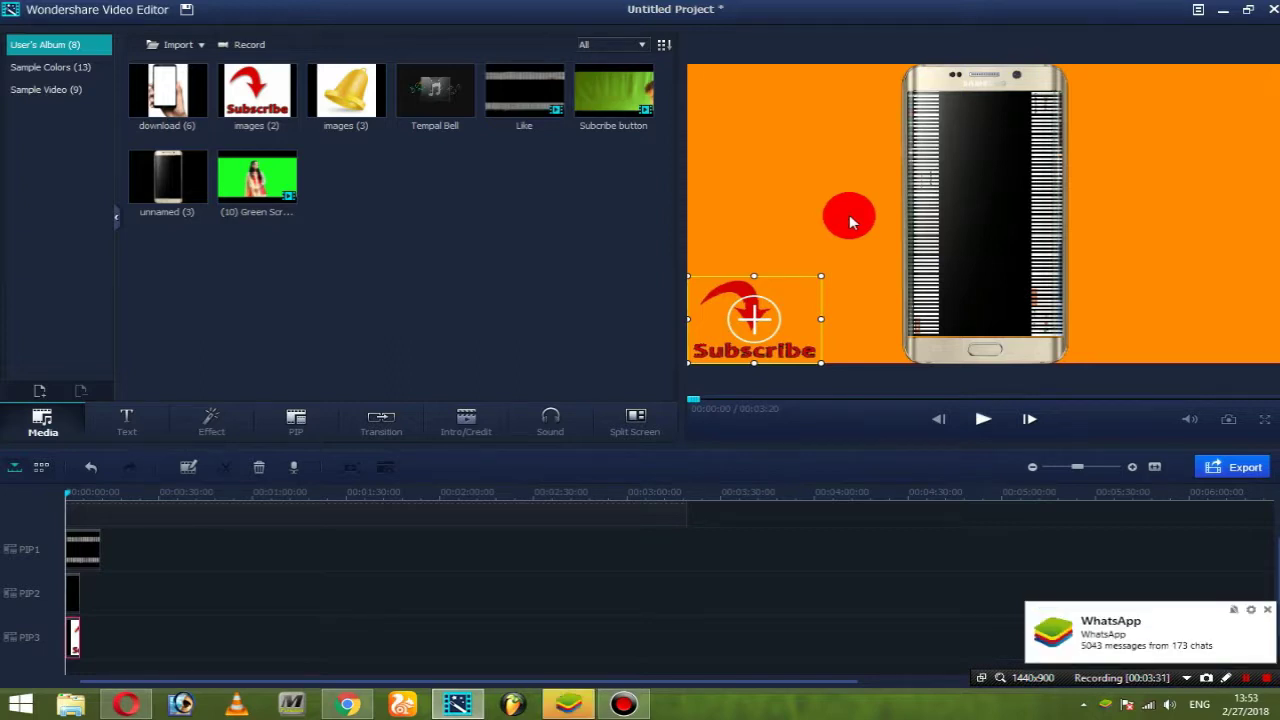
{"action": "left_click", "coordinate": [1218, 10]}
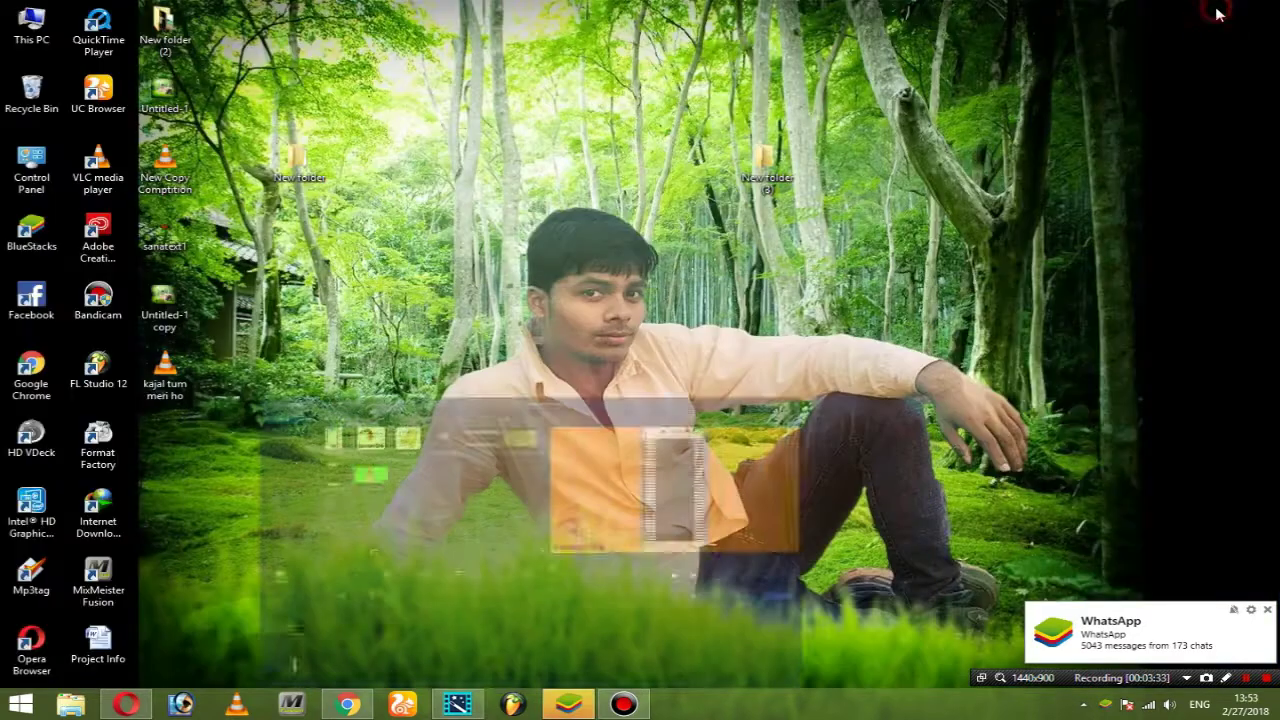
{"action": "right_click", "coordinate": [381, 190]}
{"action": "left_click", "coordinate": [447, 236]}
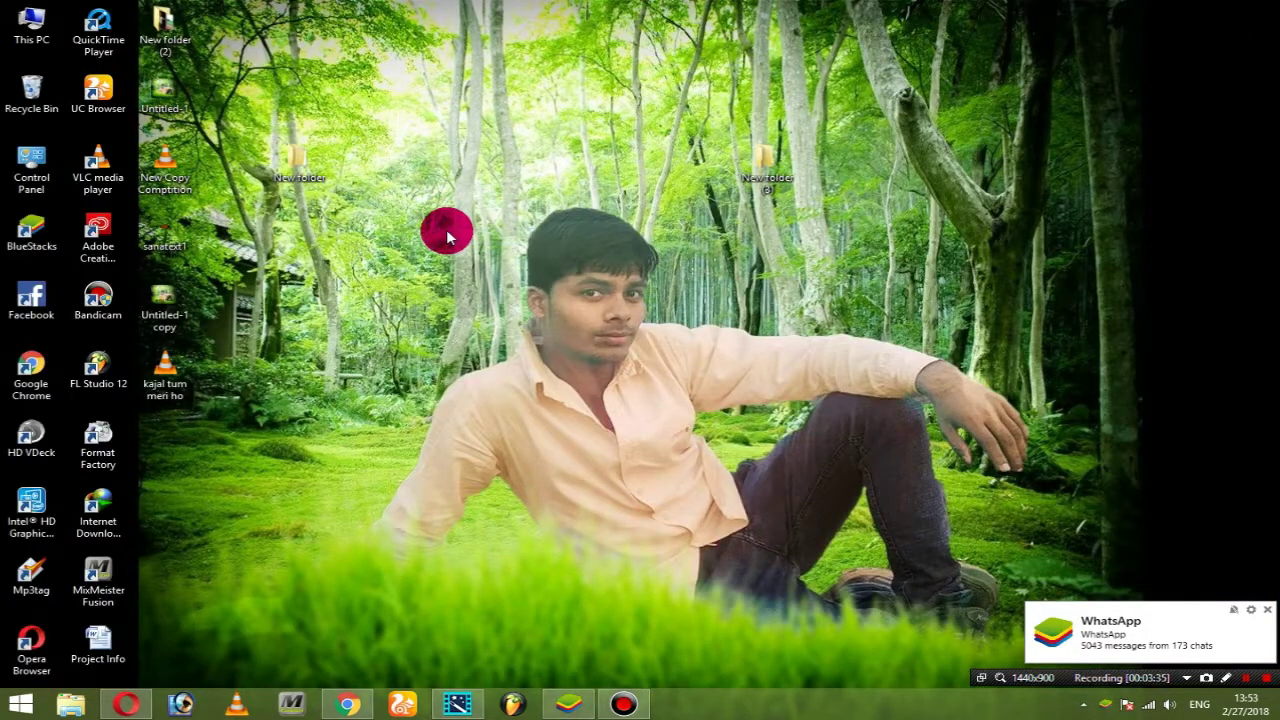